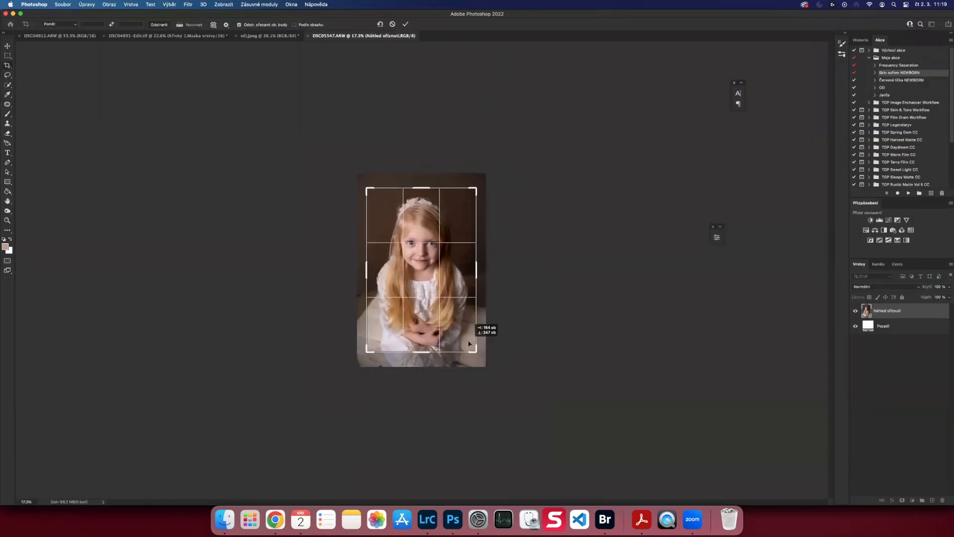
- Rotate the crop about −1.5° to straighten the portrait
key(super+0)
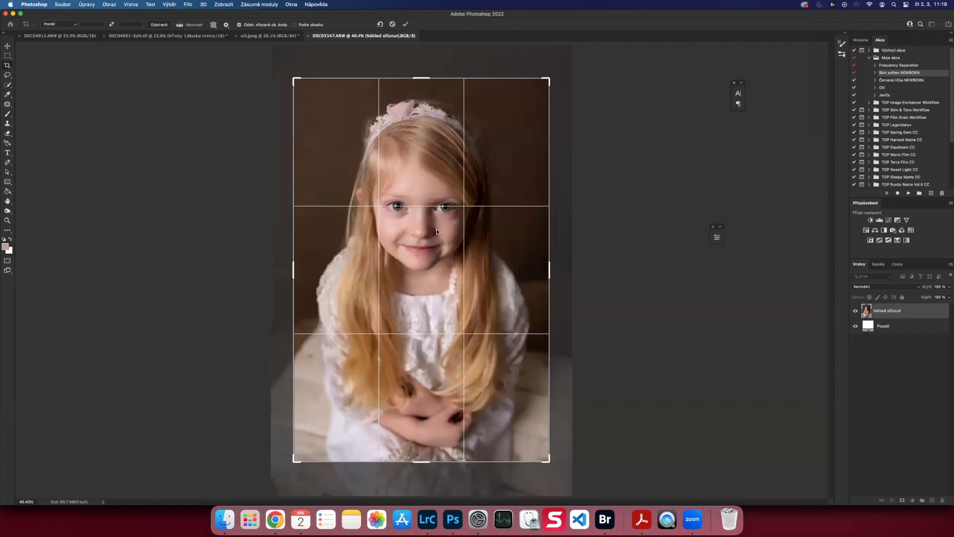
scroll(557, 72, down, 3)
drag(497, 162, 499, 157)
scroll(493, 213, down, 2)
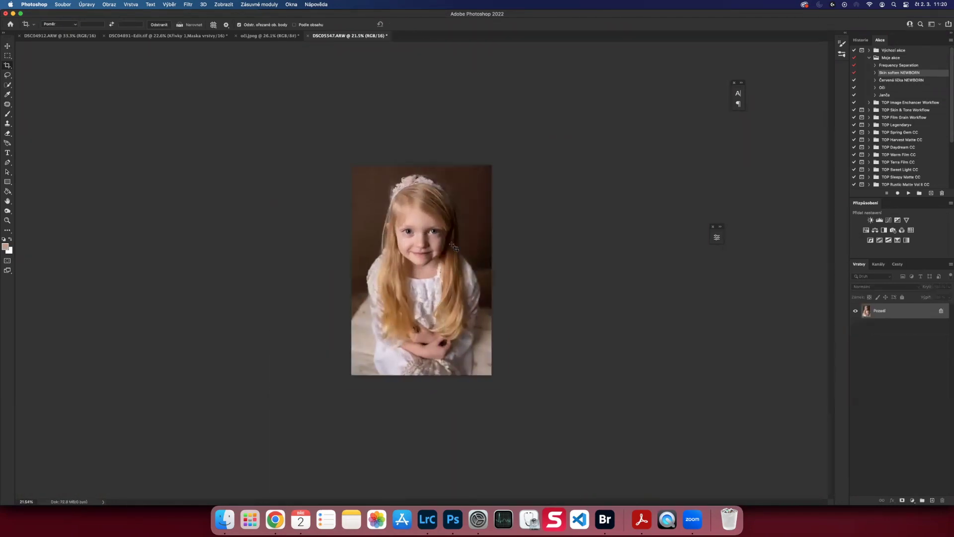
scroll(492, 214, up, 4)
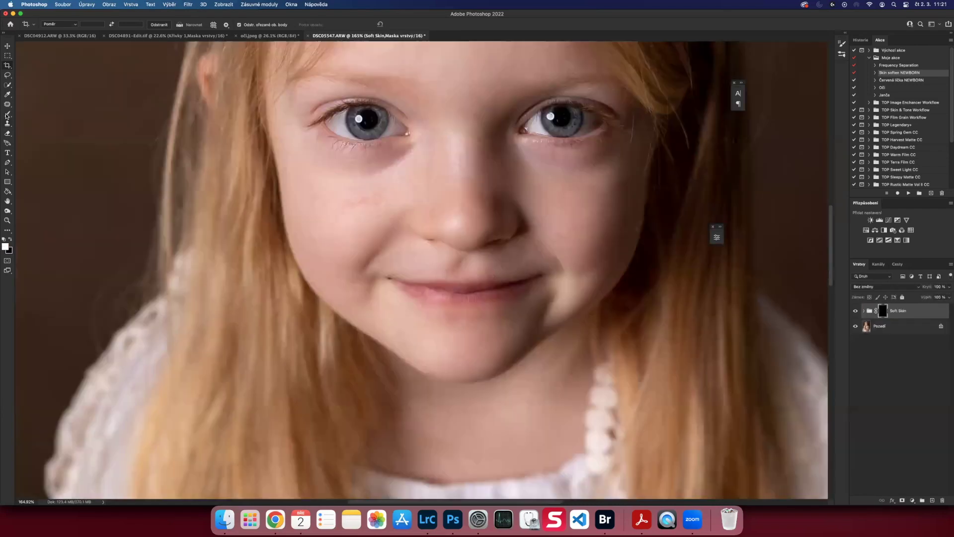
- Paint the Soft Skin mask and stamp all visible layers into a new layer
click(7, 115)
scroll(332, 208, down, 3)
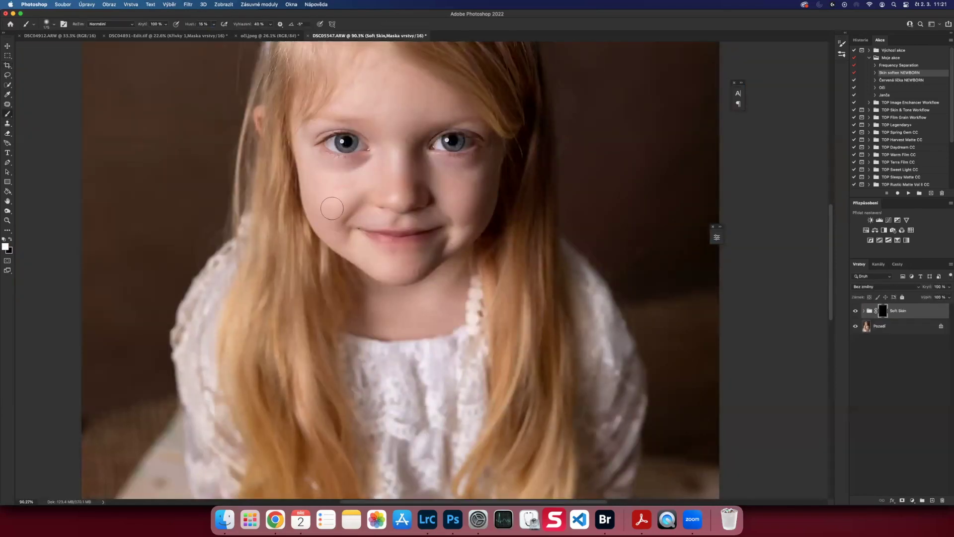
scroll(435, 241, up, 5)
scroll(463, 349, down, 3)
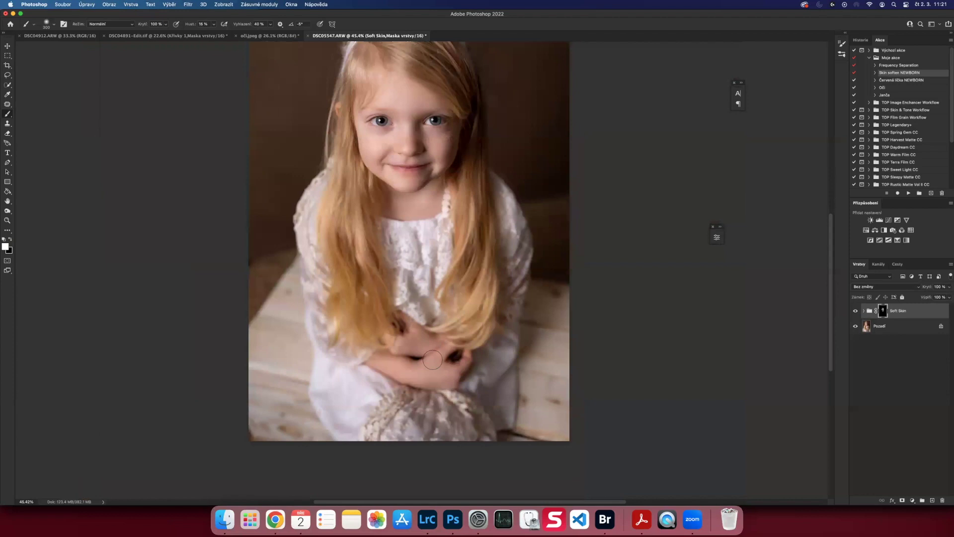
key(ctrl+shift+alt+e)
- Patch out a blemish on the brow with the Patch tool
key(j)
scroll(585, 304, up, 10)
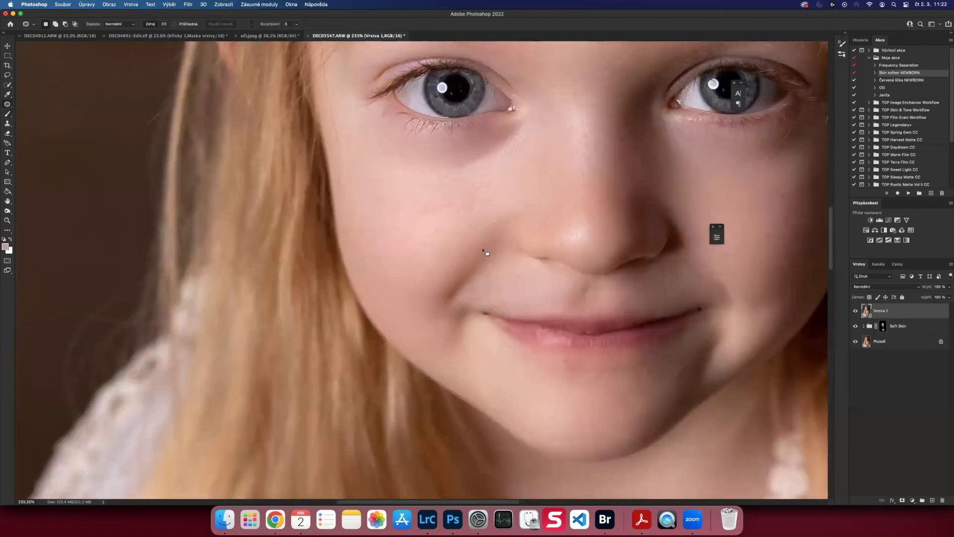
scroll(586, 304, down, 3)
scroll(497, 277, up, 5)
scroll(678, 277, down, 4)
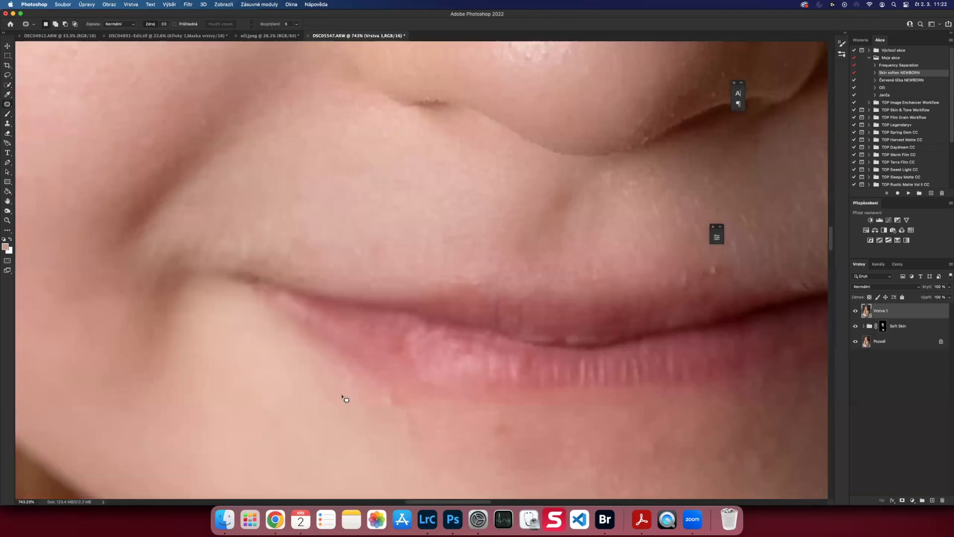
scroll(341, 397, down, 5)
scroll(567, 333, up, 5)
scroll(407, 278, up, 5)
drag(385, 215, 391, 217)
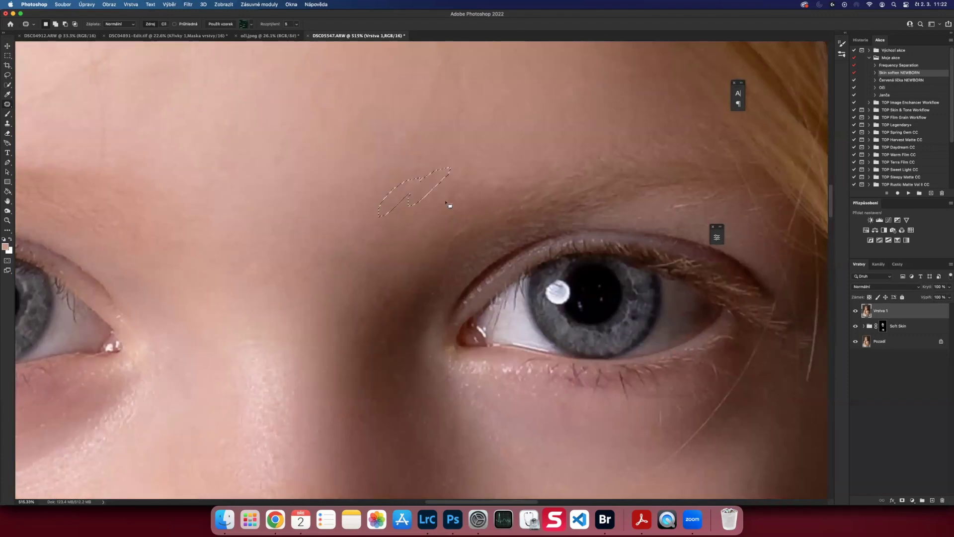
scroll(449, 205, down, 5)
scroll(264, 192, down, 5)
scroll(296, 298, up, 5)
scroll(574, 343, down, 4)
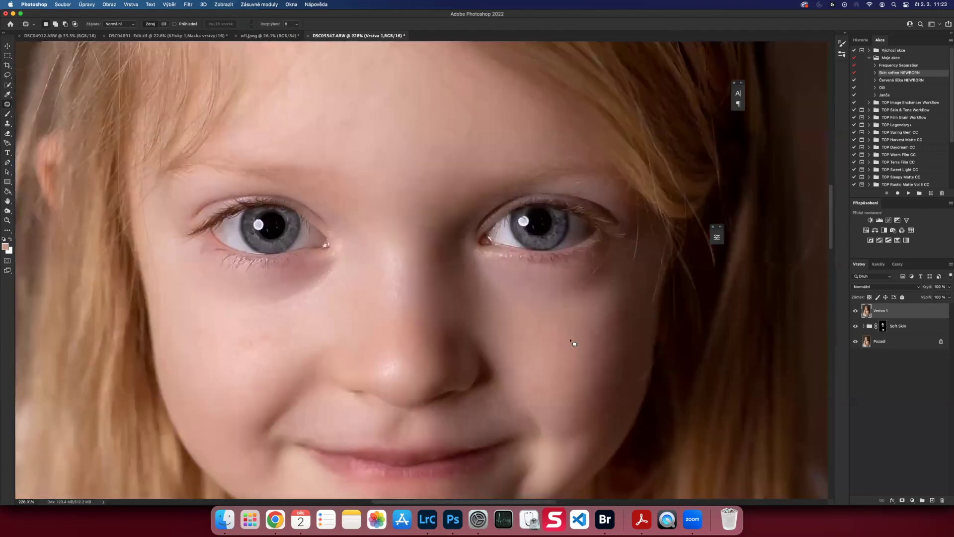
scroll(268, 254, up, 2)
scroll(272, 365, down, 2)
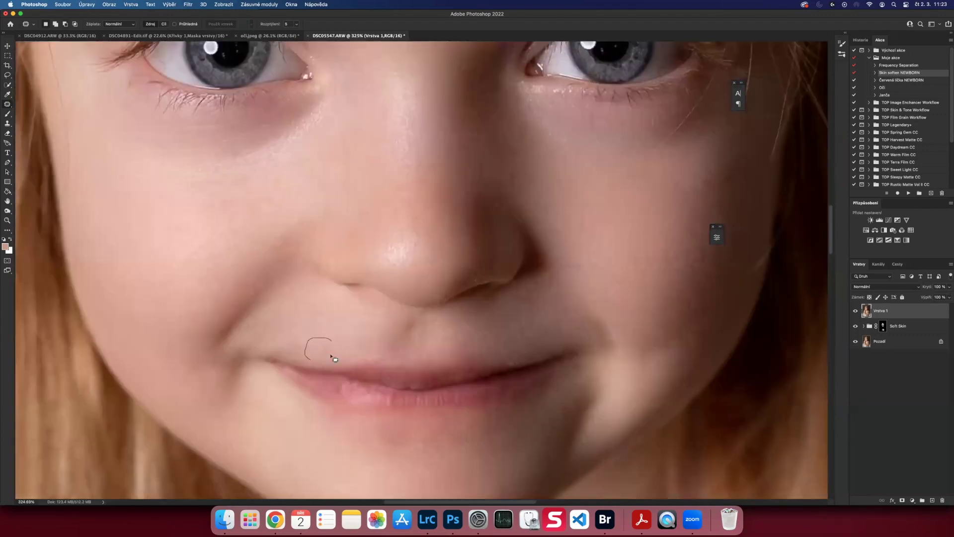
scroll(373, 419, up, 1)
scroll(368, 417, down, 5)
scroll(348, 209, up, 6)
- Patch blemishes on the forehead and below the eye
drag(372, 182, 344, 212)
scroll(311, 181, up, 2)
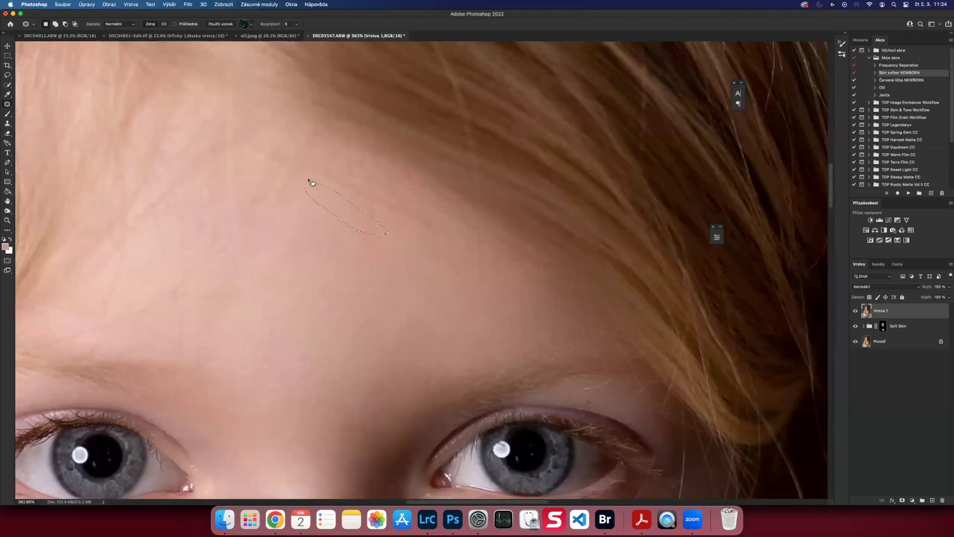
scroll(311, 181, down, 3)
scroll(427, 363, up, 4)
drag(412, 370, 448, 362)
scroll(503, 295, up, 4)
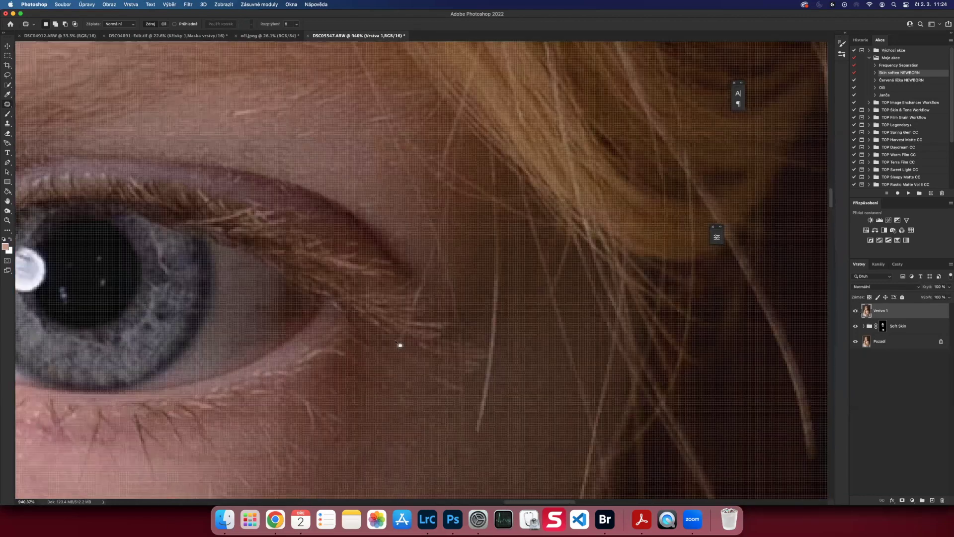
scroll(352, 341, down, 2)
scroll(213, 341, down, 3)
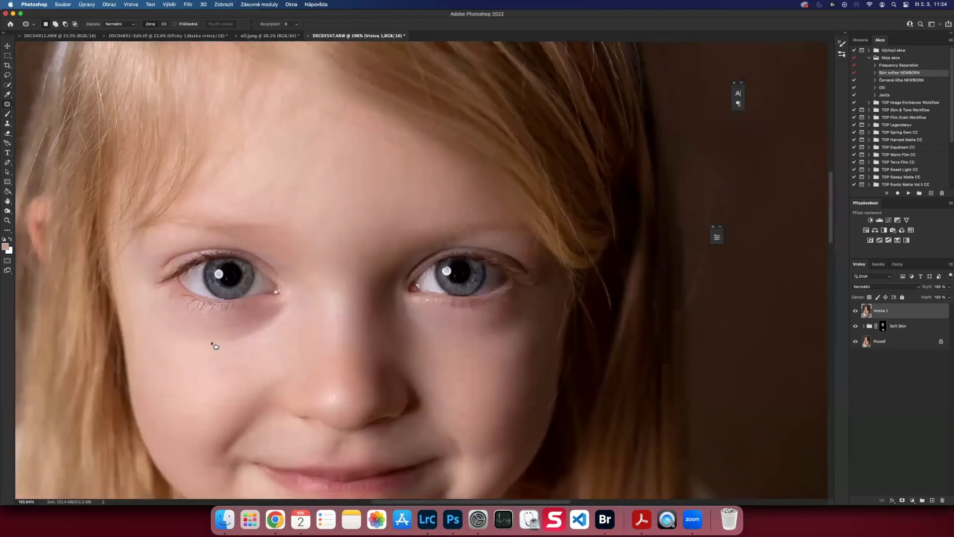
scroll(575, 363, down, 1)
scroll(575, 362, down, 3)
- Compare the retouched layer and paint the Color-mode layer with a smaller brush
click(855, 311)
scroll(397, 204, up, 5)
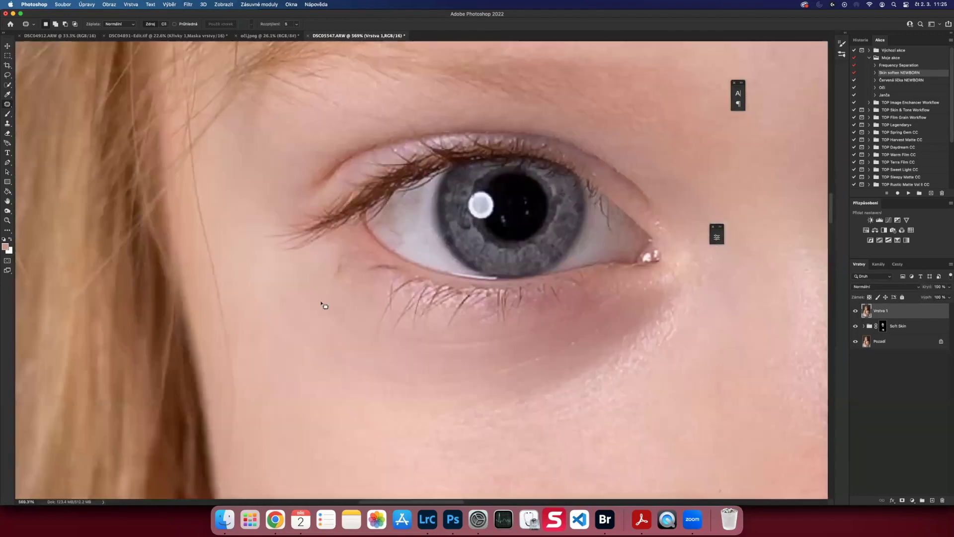
scroll(412, 242, down, 3)
scroll(402, 235, down, 1)
scroll(401, 236, up, 5)
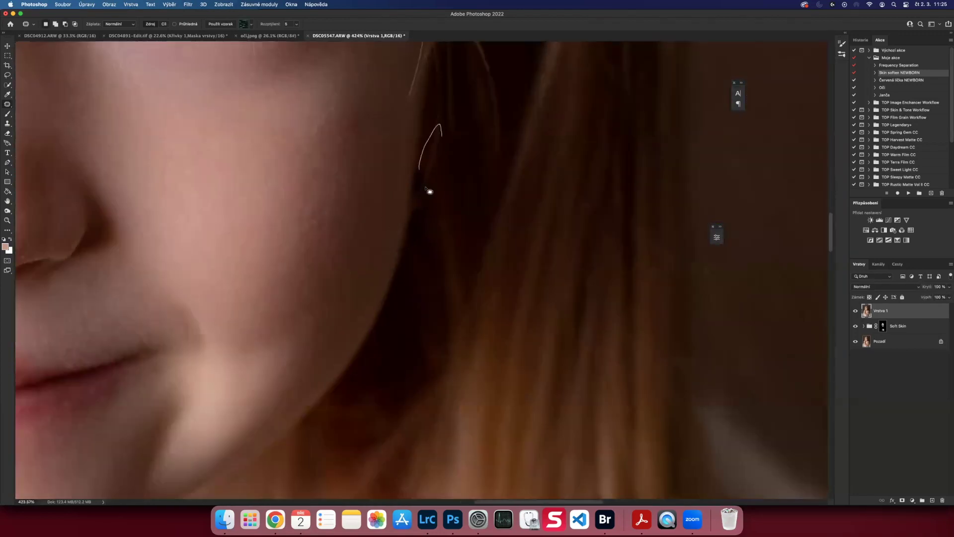
scroll(427, 190, down, 3)
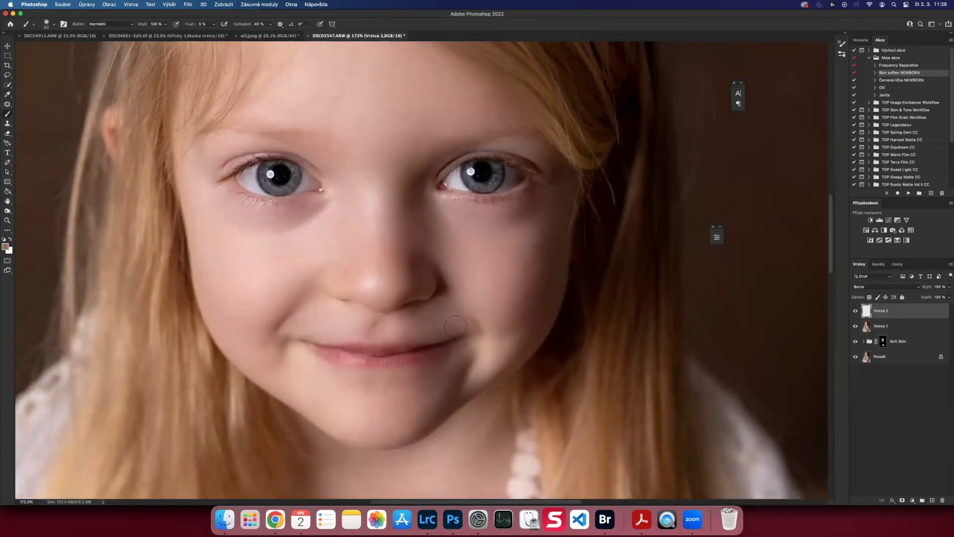
scroll(455, 326, up, 1)
scroll(497, 319, up, 5)
scroll(422, 293, down, 2)
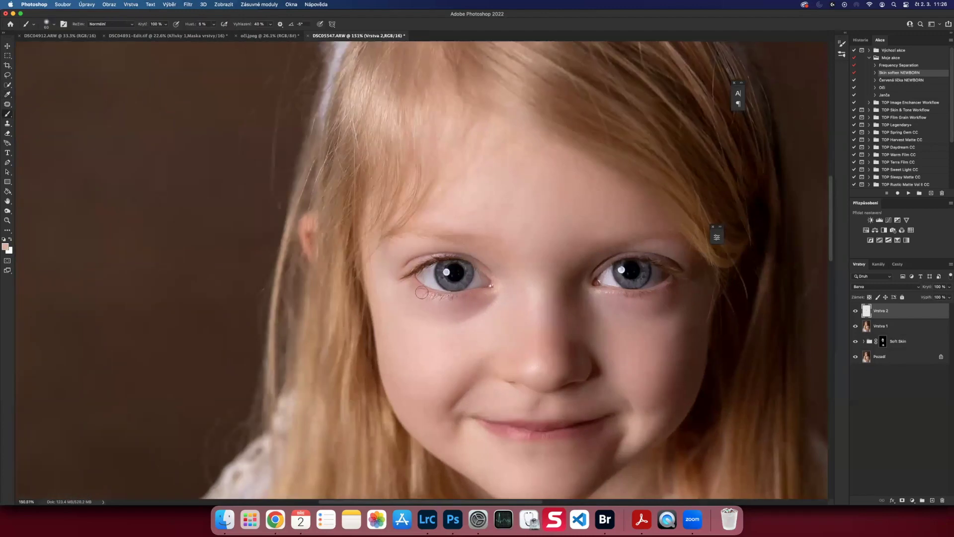
key(bracketleft)
- Apply a Liquify reshape, then add a black-masked Brightness/Contrast layer at contrast −24
key(super+0)
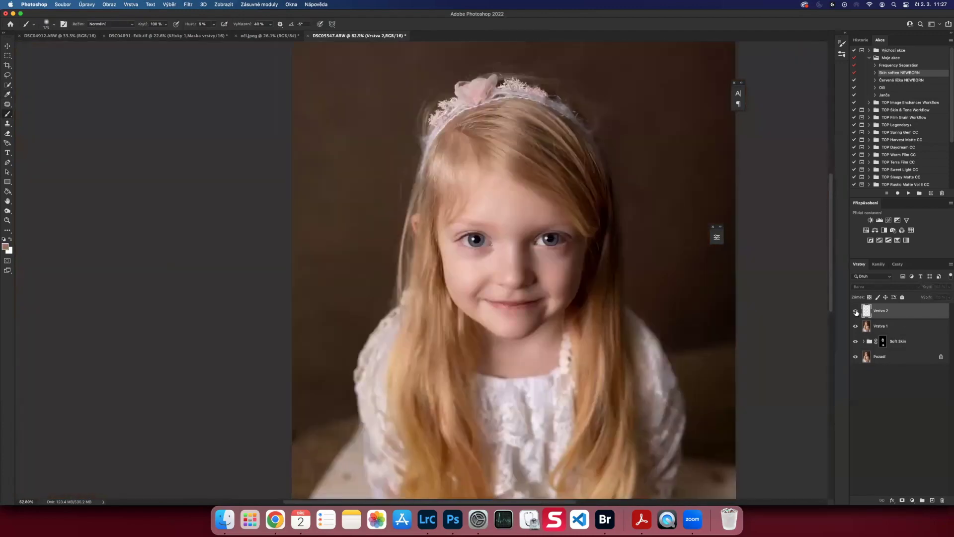
key(super+minus)
key(super+shift+x)
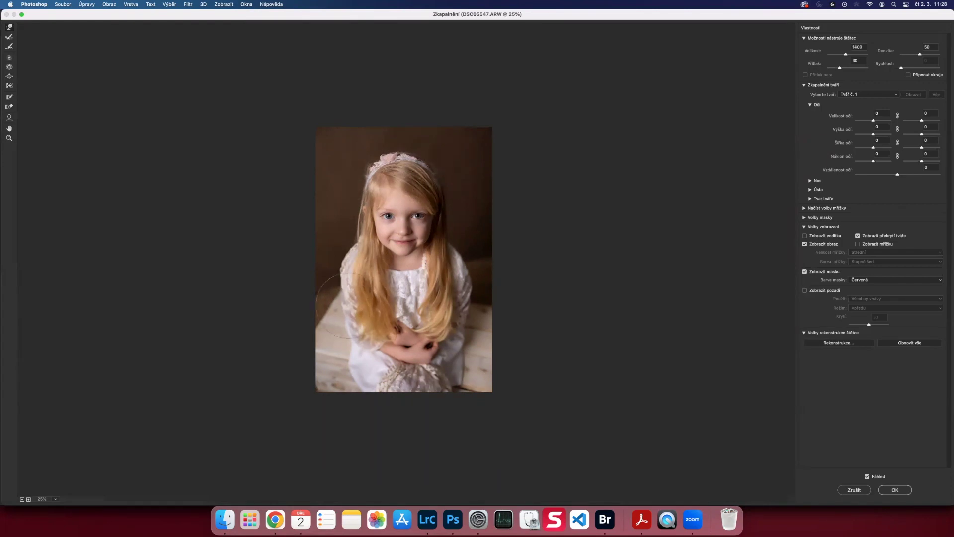
key(bracketright)
key(bracketright)
key(bracketright)
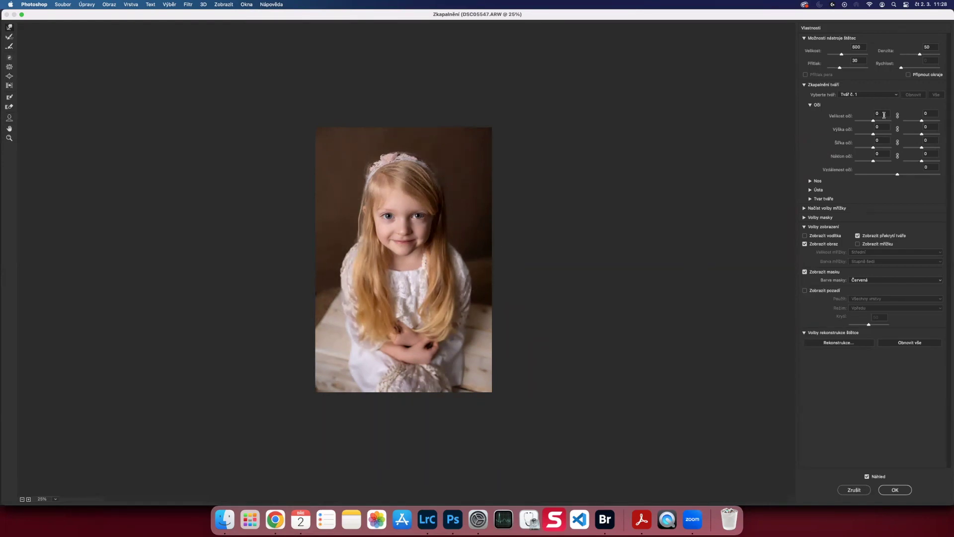
text(20)
click(895, 489)
click(914, 359)
key(super+i)
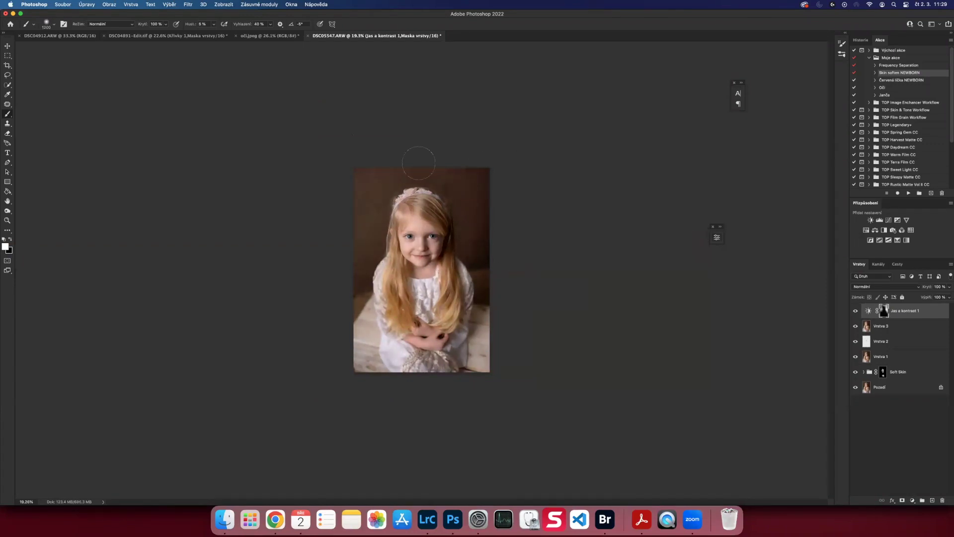
- Add masked Hue/Saturation and Curves adjustment layers
key(F2)
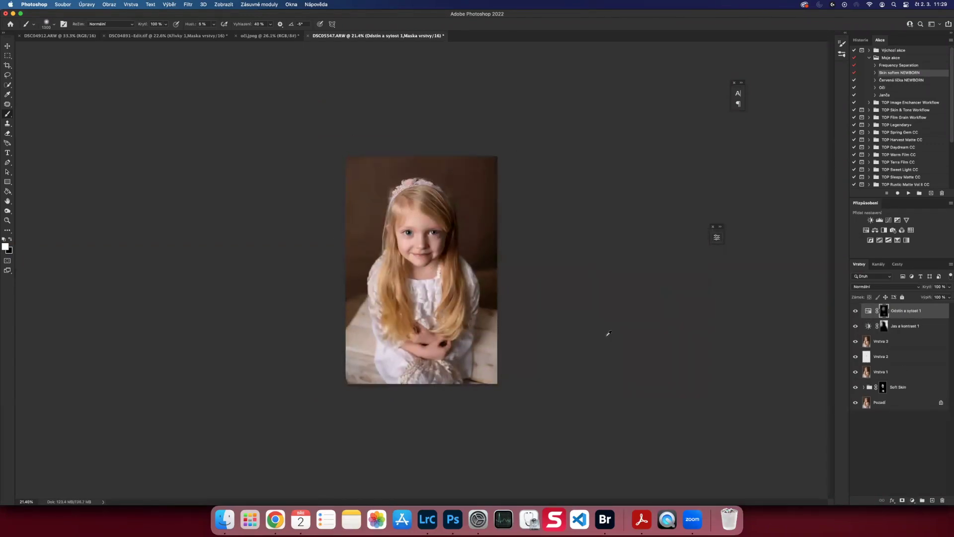
key(F3)
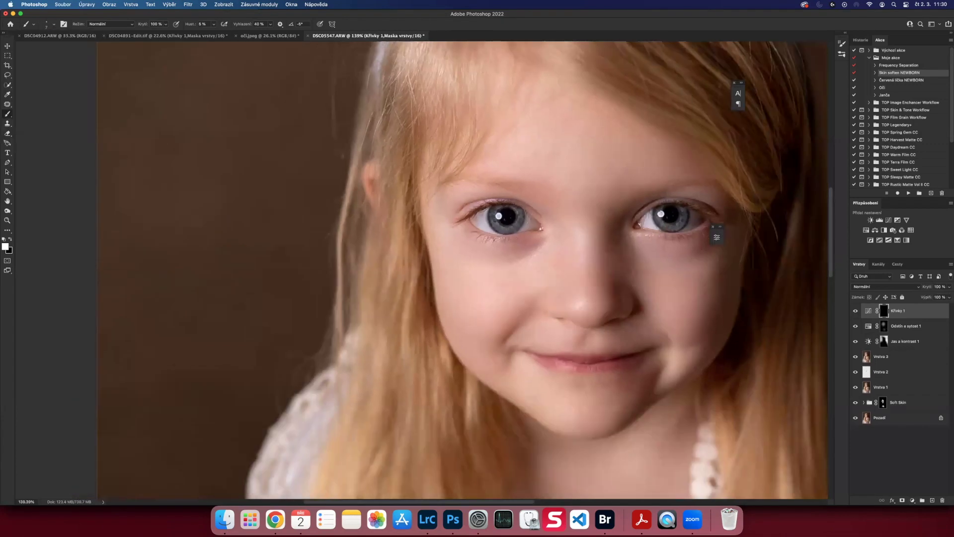
scroll(422, 268, up, 3)
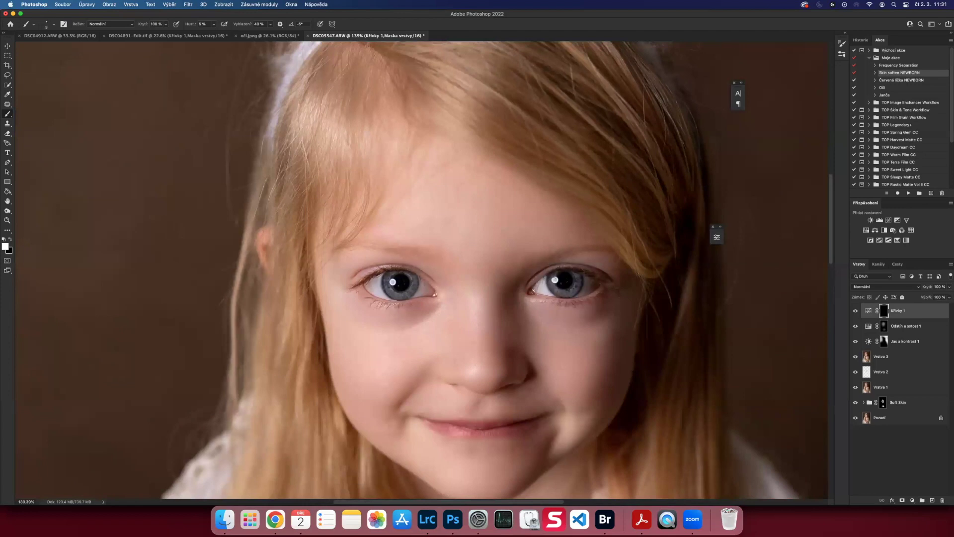
scroll(477, 268, down, 5)
click(47, 24)
click(4, 182)
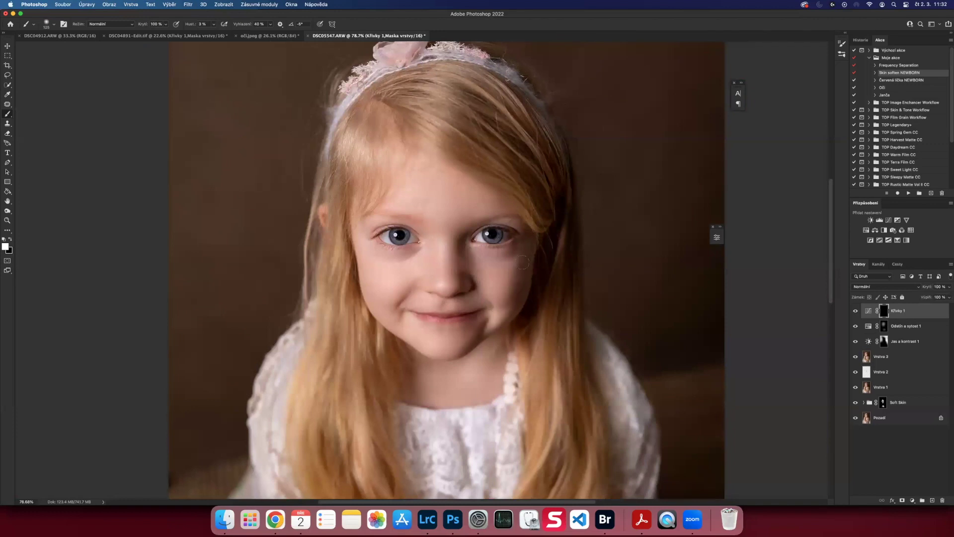
- Add a second Curves adjustment layer (Křivky 2) with a black mask
key(super+0)
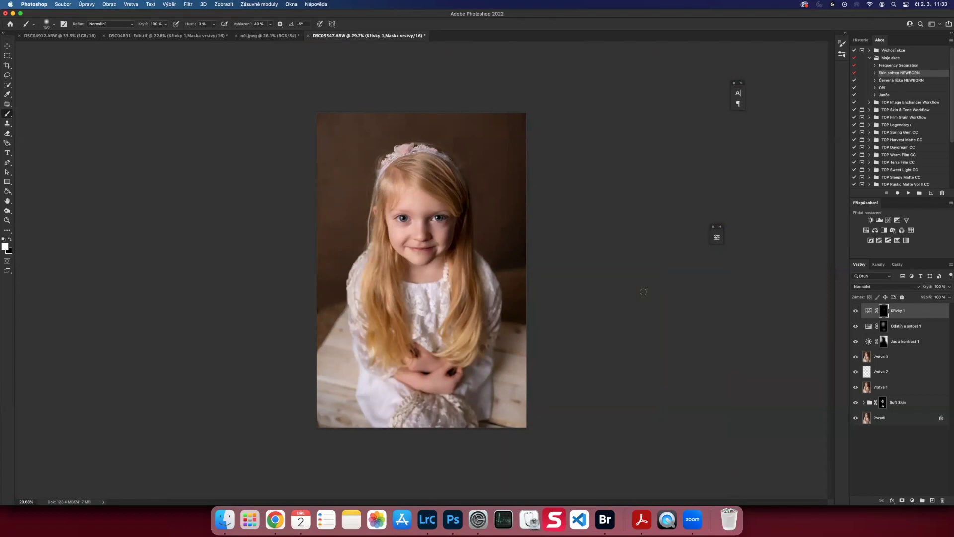
key(super+plus)
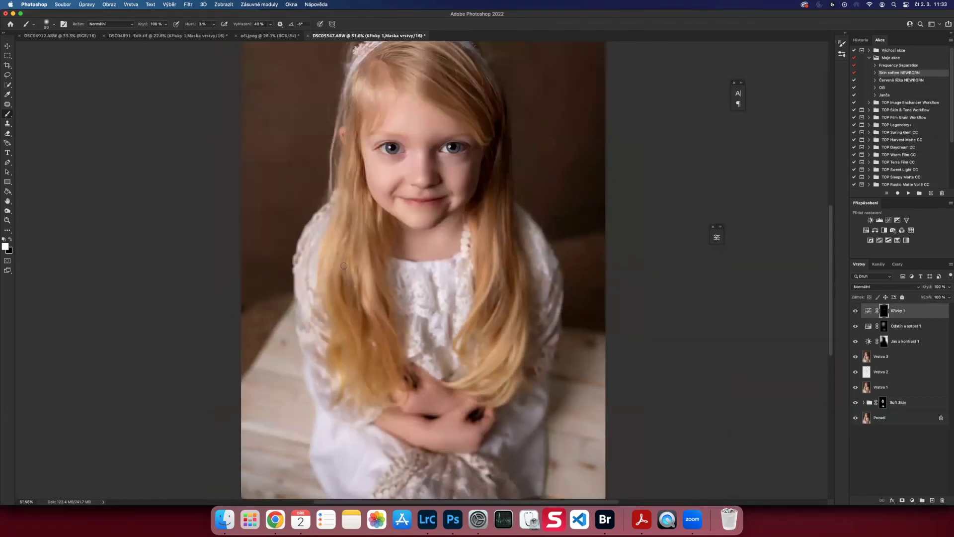
key(super+minus)
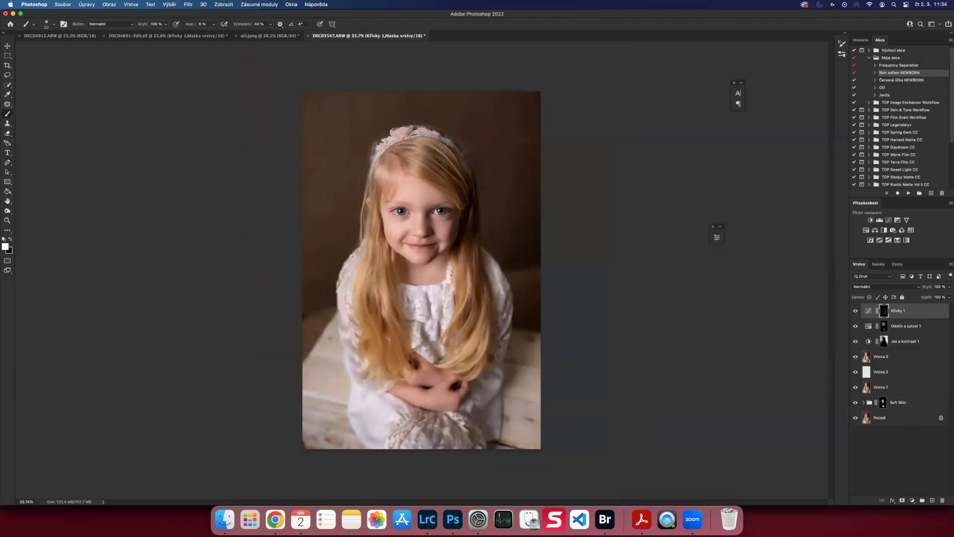
key(super+minus)
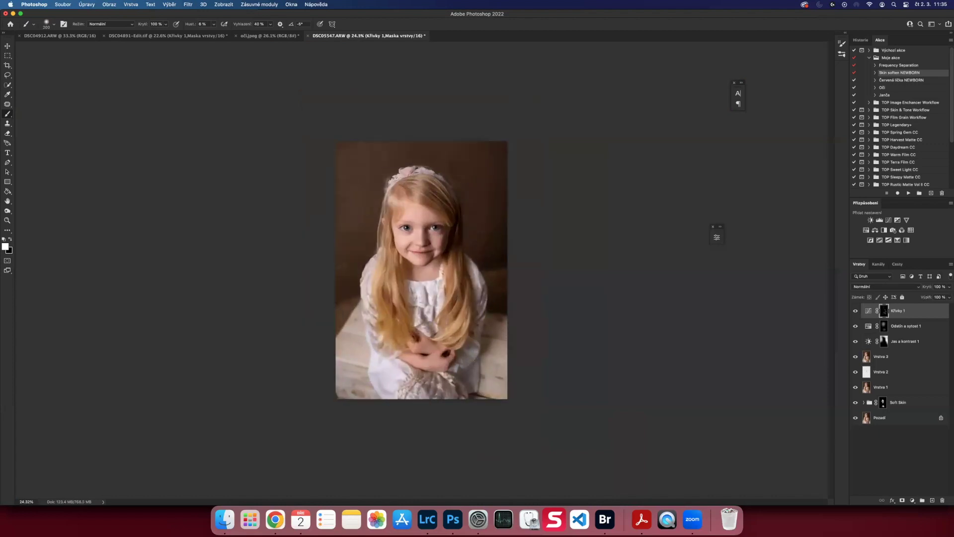
key(F2)
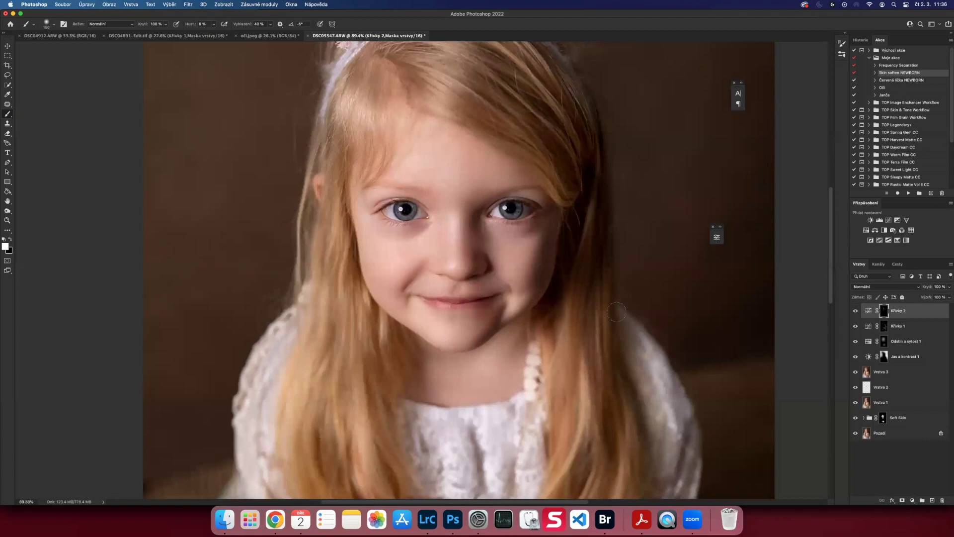
scroll(460, 268, down, 5)
scroll(401, 187, down, 3)
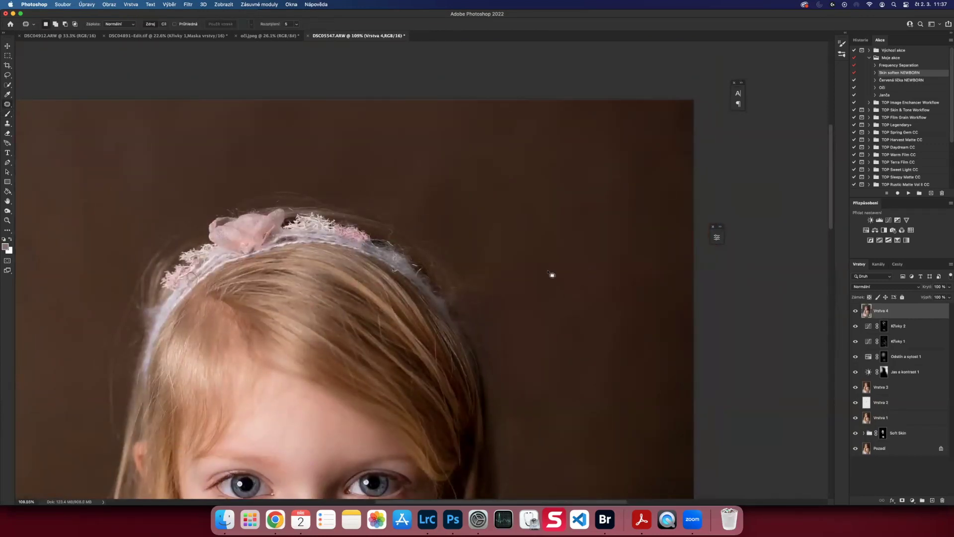
- Patch small blemishes on the forehead and beside the nose
scroll(551, 274, down, 3)
scroll(476, 378, down, 5)
scroll(441, 272, up, 6)
scroll(440, 272, left, 5)
scroll(432, 158, down, 7)
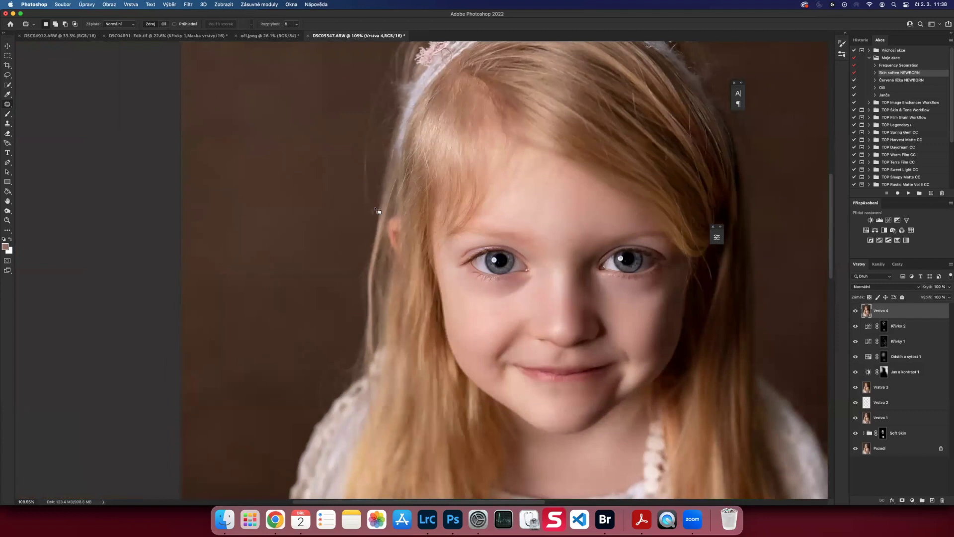
scroll(427, 194, right, 5)
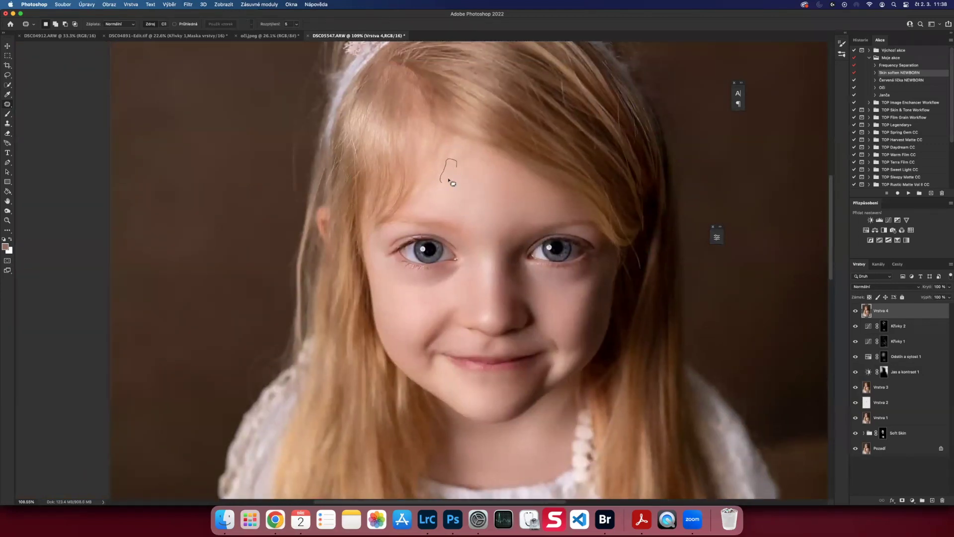
scroll(503, 171, up, 3)
scroll(433, 154, down, 3)
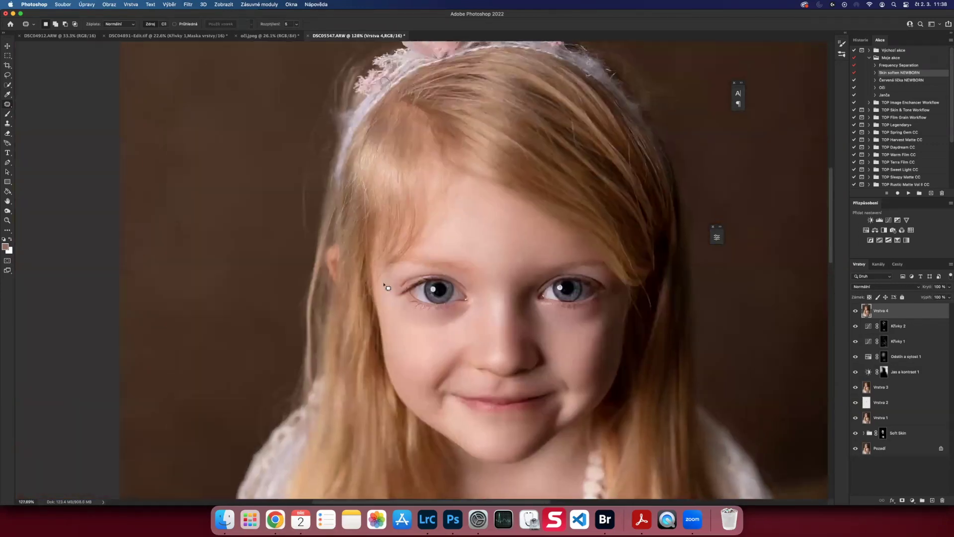
scroll(384, 277, up, 5)
scroll(437, 214, up, 2)
scroll(435, 186, down, 5)
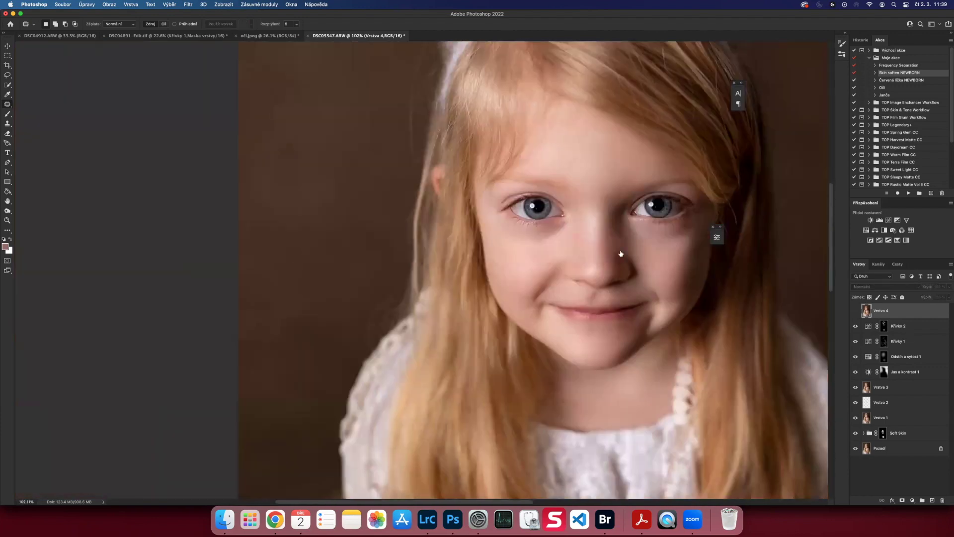
scroll(624, 286, up, 5)
scroll(533, 289, down, 5)
- Save the retouched portrait as DSC05547-Edit.tif
scroll(534, 288, right, 5)
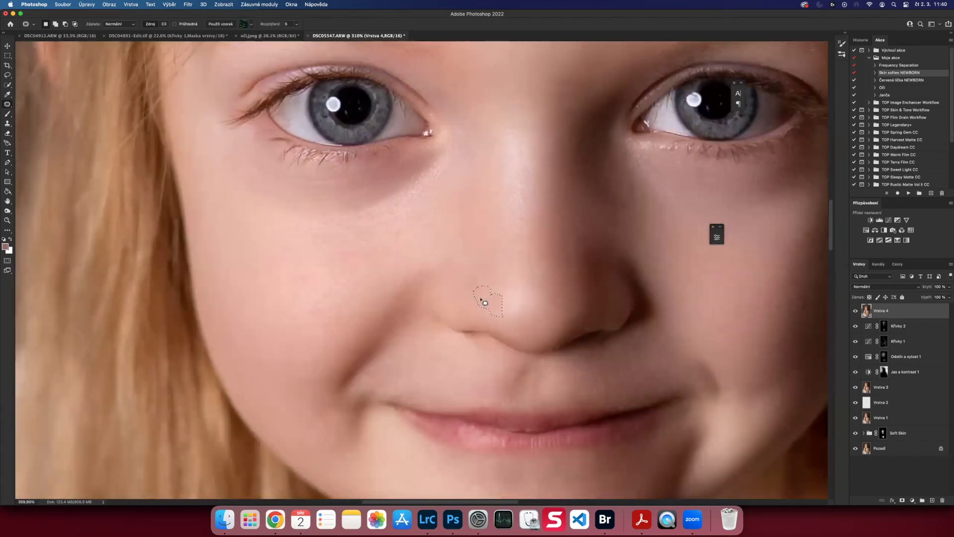
scroll(485, 303, down, 10)
scroll(567, 207, down, 2)
key(ctrl+s)
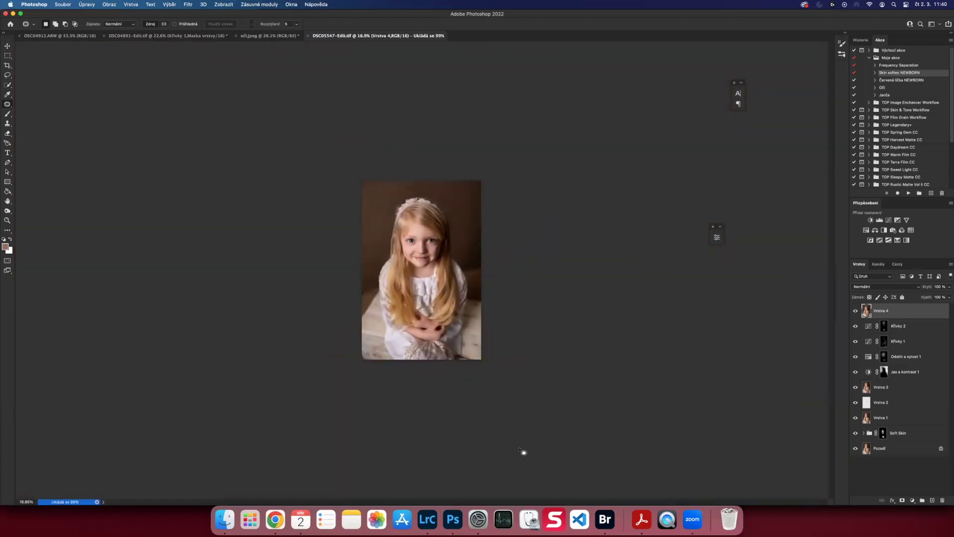
- Close the saved document and review the lens correction and Basic panels in Lightroom
click(428, 520)
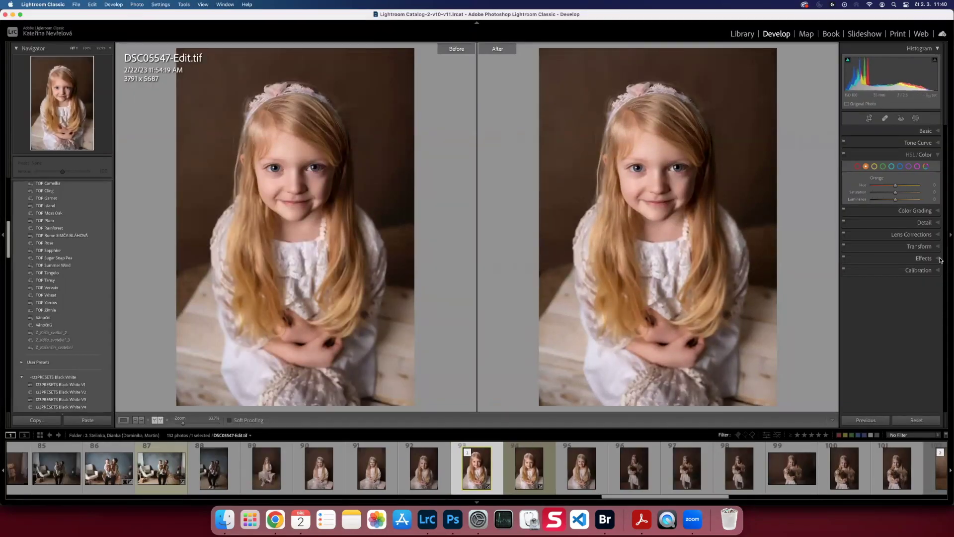
click(914, 191)
click(925, 131)
scroll(65, 298, up, 5)
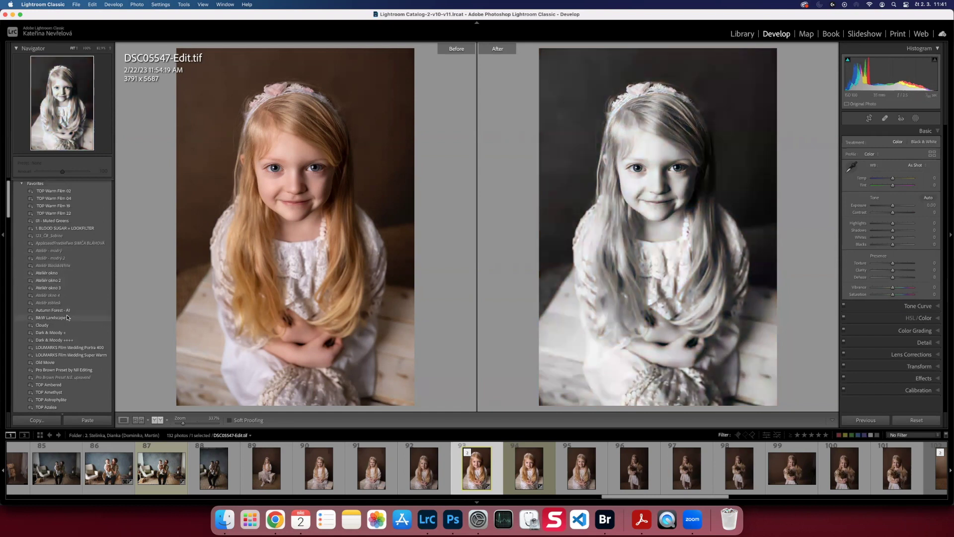
scroll(65, 323, down, 5)
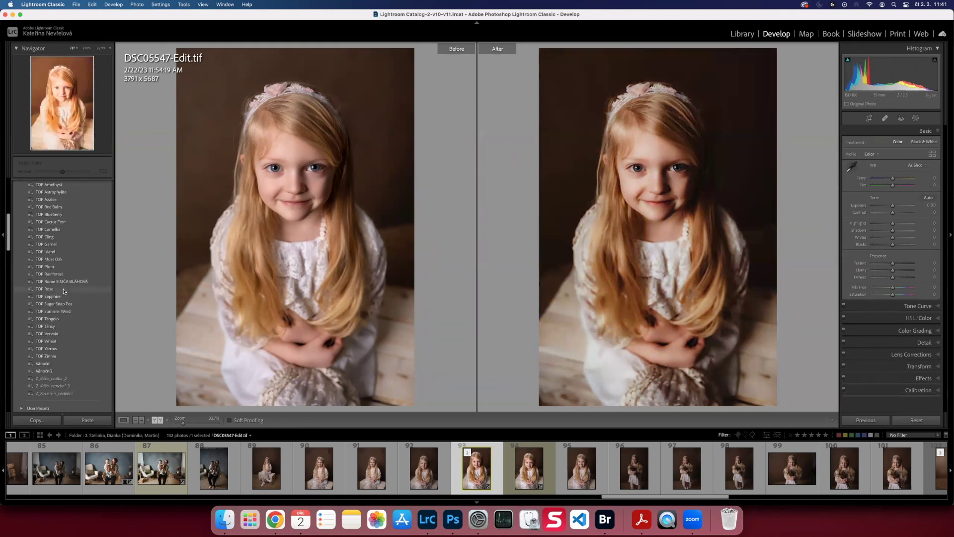
- Try the TOP Island preset, undo it, then apply it to a new virtual copy
click(52, 252)
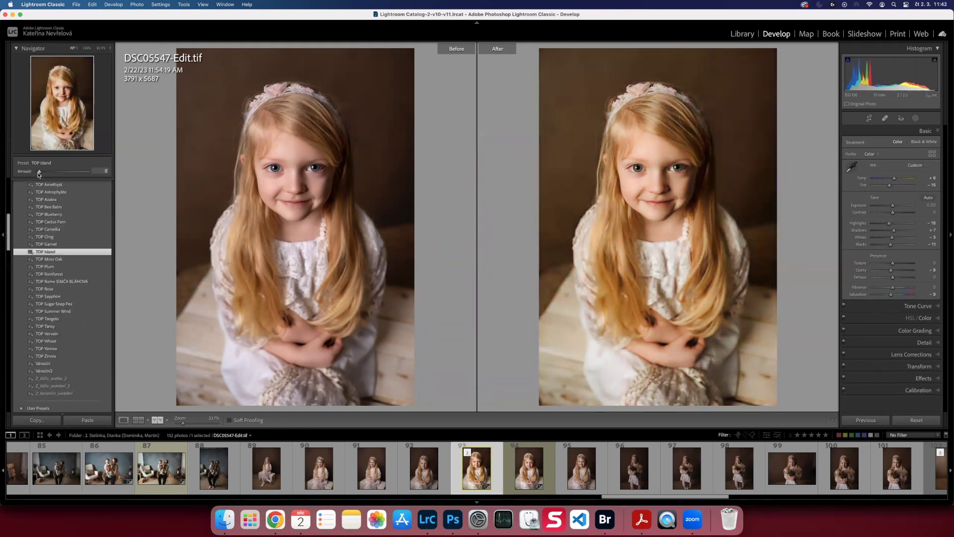
key(ctrl+z)
right_click(476, 467)
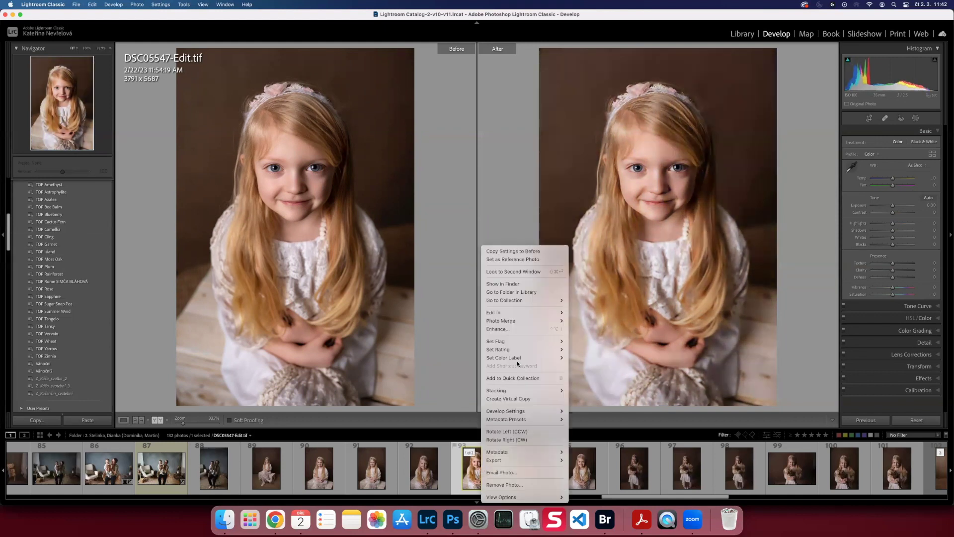
click(502, 348)
click(76, 252)
- Set the eye layer Vrstva 2 to Color blend mode
super+click(424, 467)
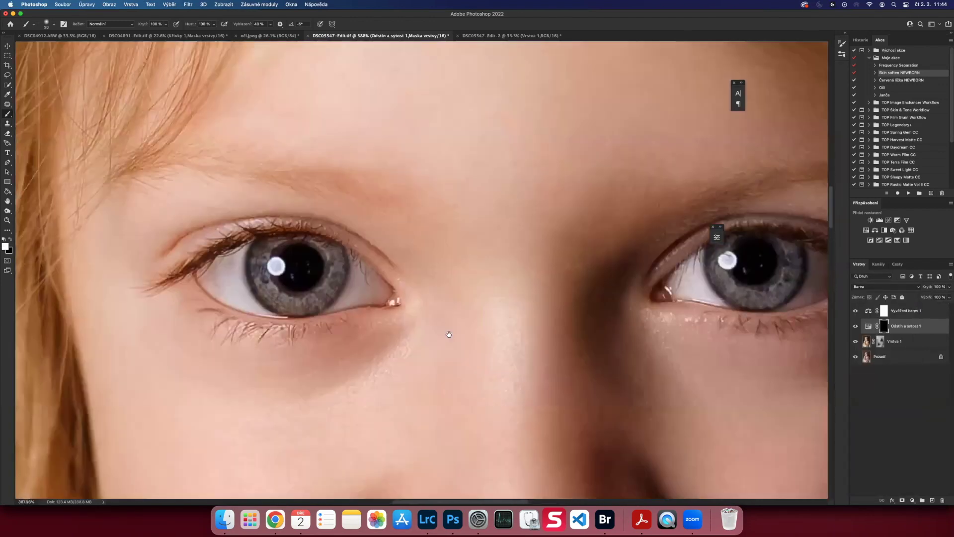
click(886, 286)
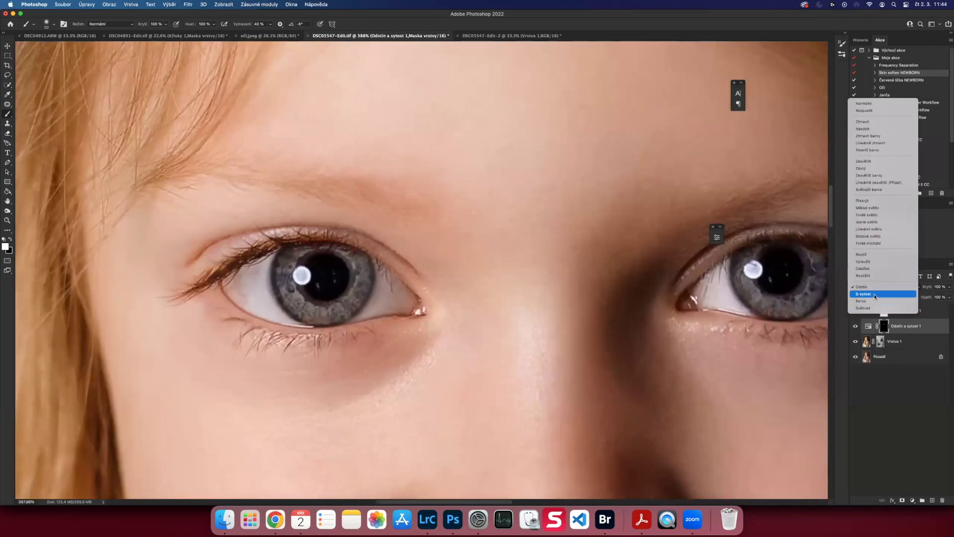
click(865, 100)
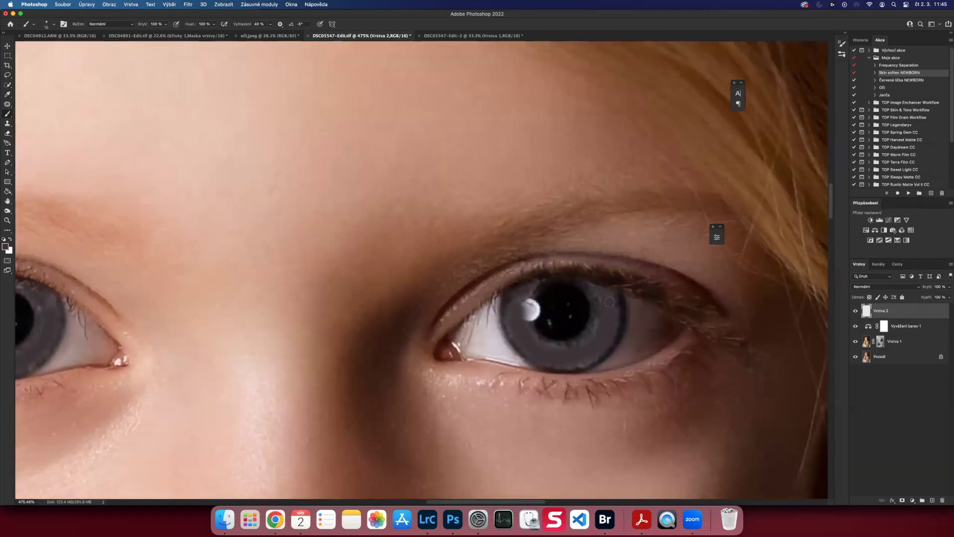
scroll(610, 302, down, 5)
click(886, 286)
click(872, 469)
- Fit the photo to the window and add a Selective Color adjustment layer
key(super+0)
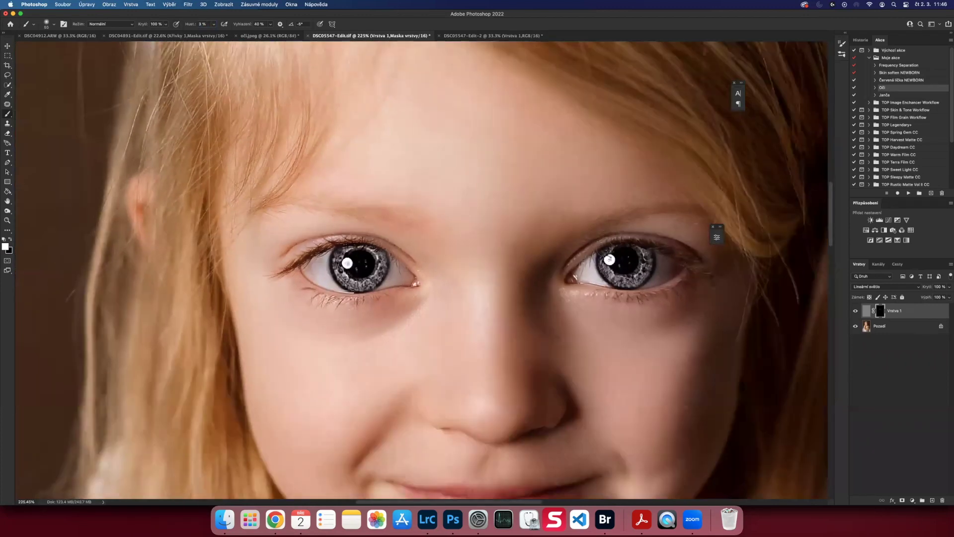
scroll(422, 269, down, 10)
click(907, 240)
- Set Yellows Cyan to −37, then add a black-masked second Selective Color layer and set brush Flow
drag(650, 281, 633, 281)
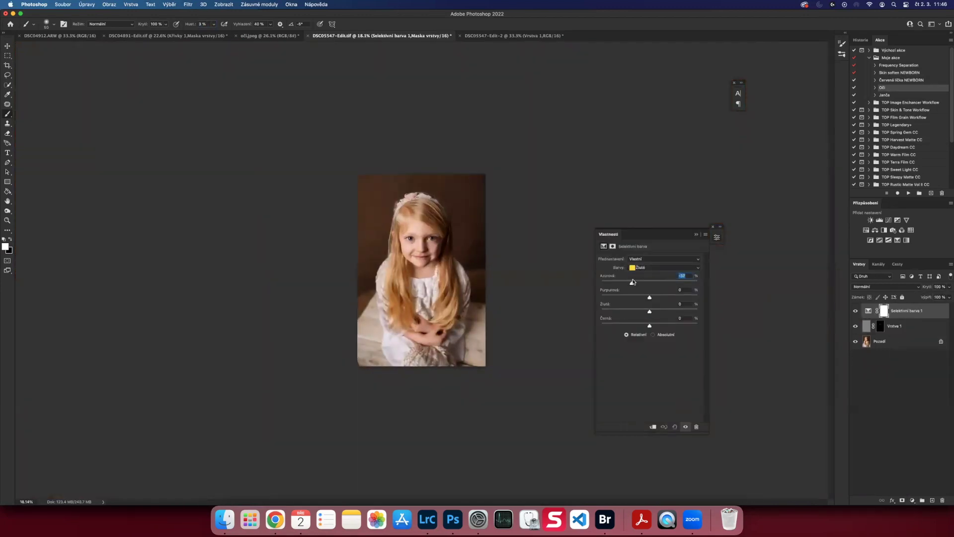
click(907, 241)
key(super+i)
click(213, 24)
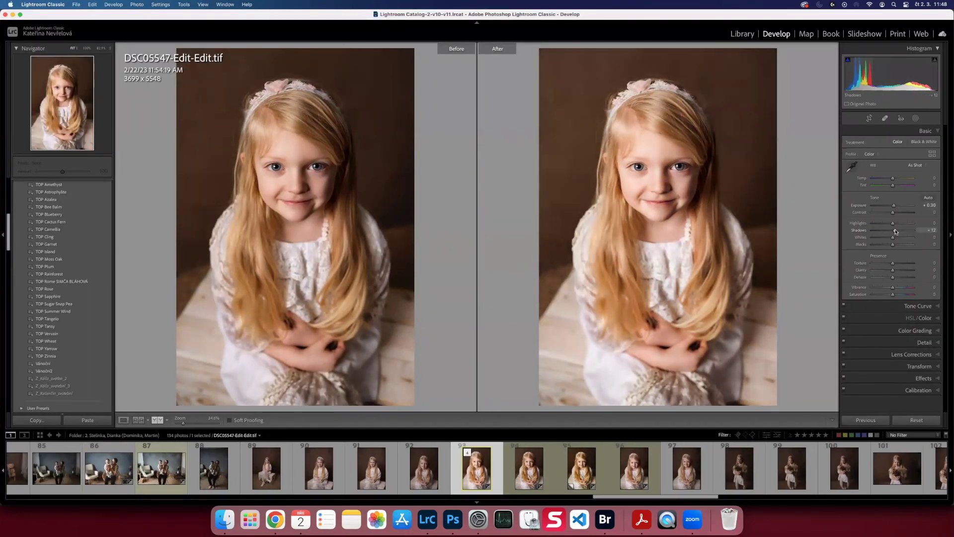
- Paint a brush mask with Texture around −53 and reduced Clarity, then close it
key(k)
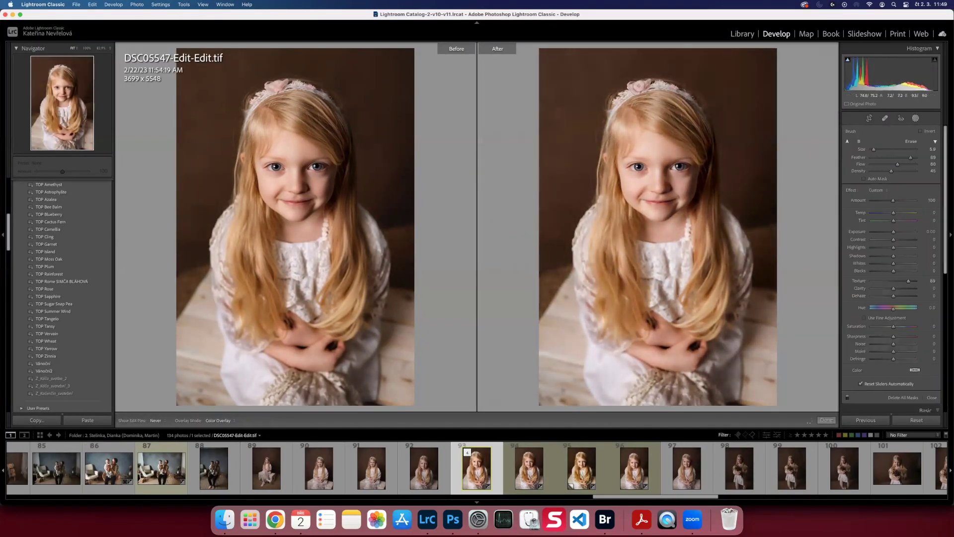
click(871, 281)
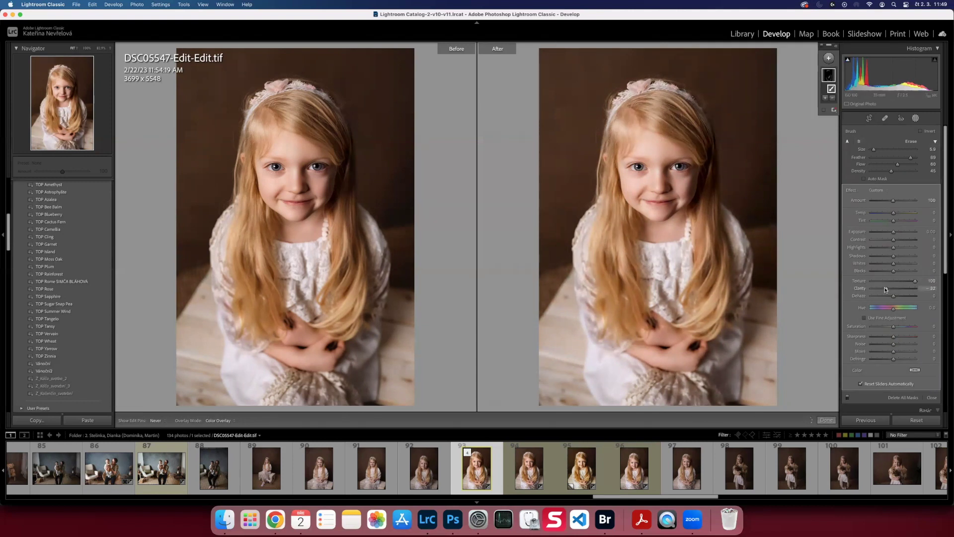
drag(907, 288, 885, 288)
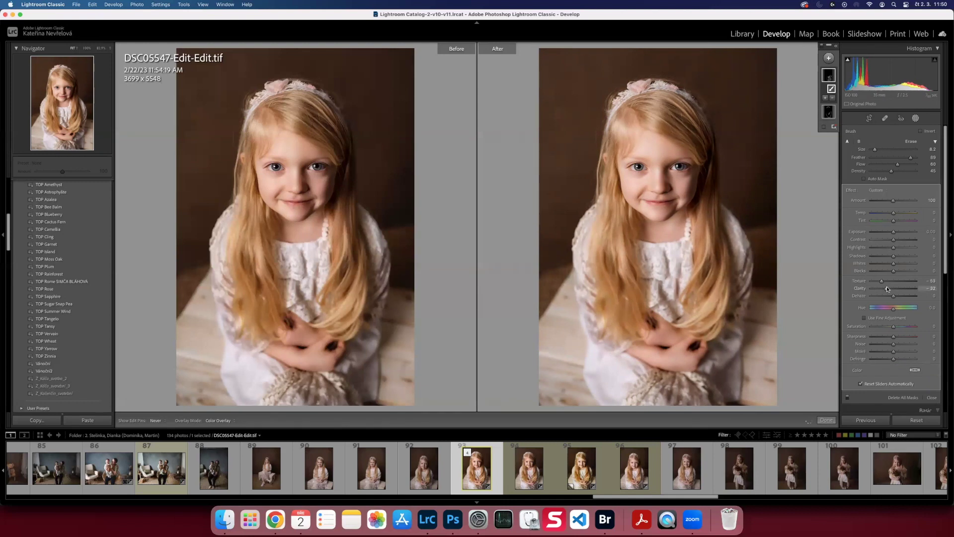
click(931, 397)
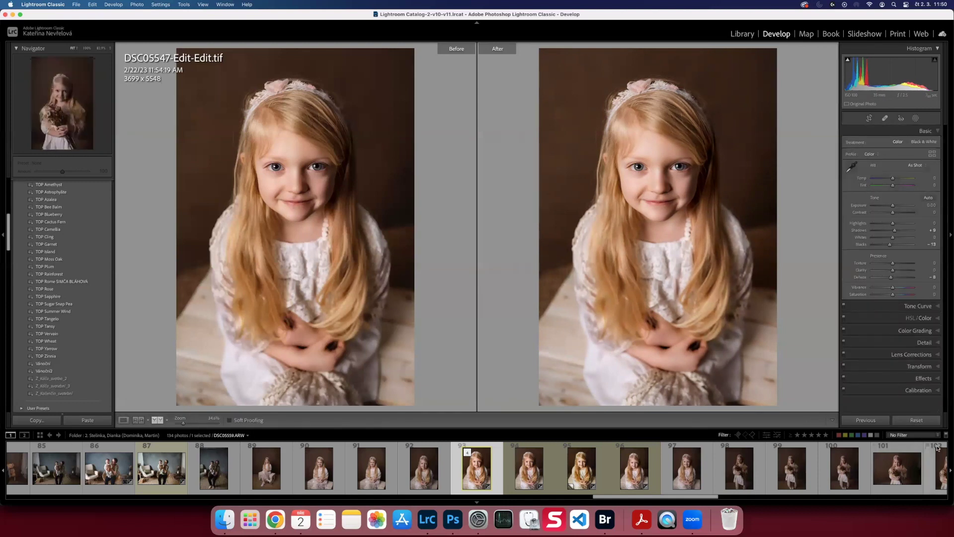
- Make a virtual copy with a 123PRESETS black-and-white preset and tuned B&W mix, then reselect the colour original
right_click(477, 467)
click(517, 377)
scroll(59, 250, down, 10)
click(60, 331)
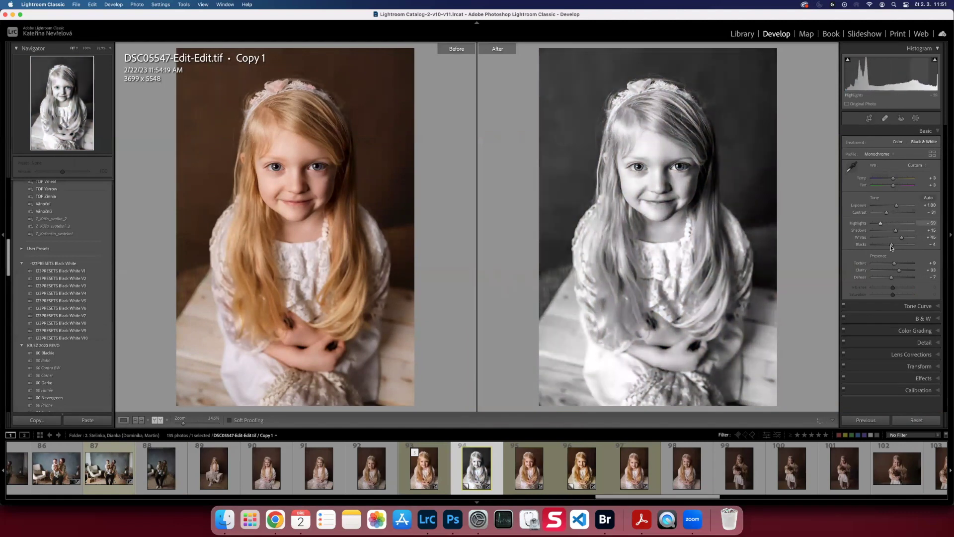
click(920, 318)
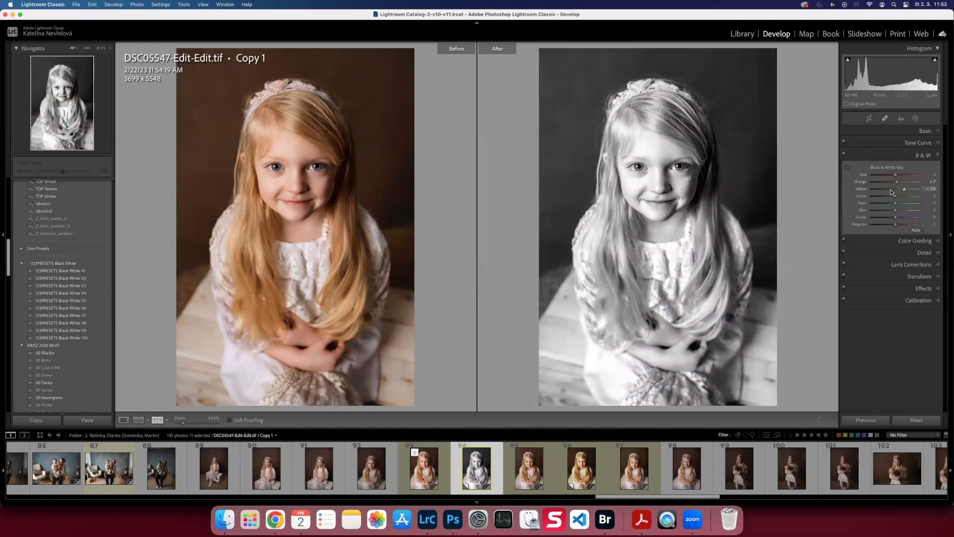
click(433, 473)
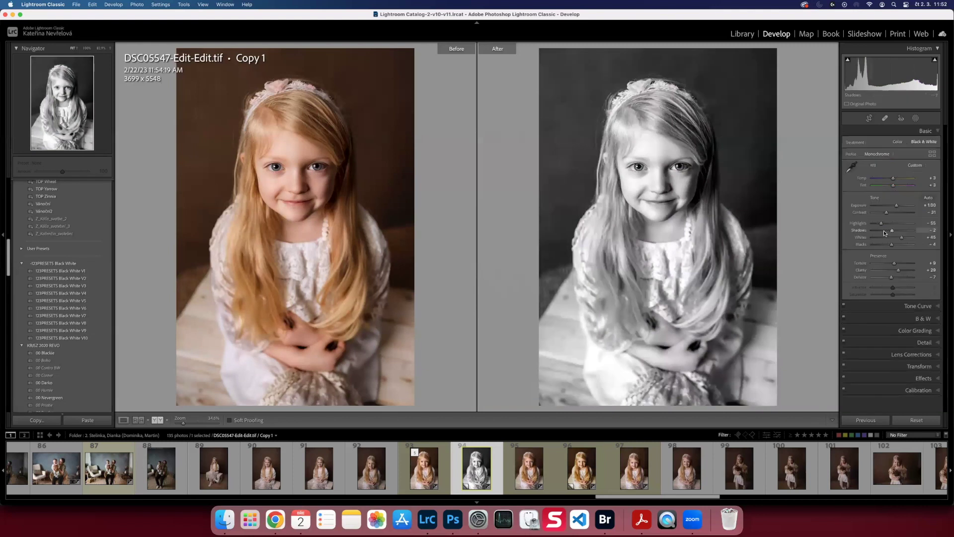
click(915, 330)
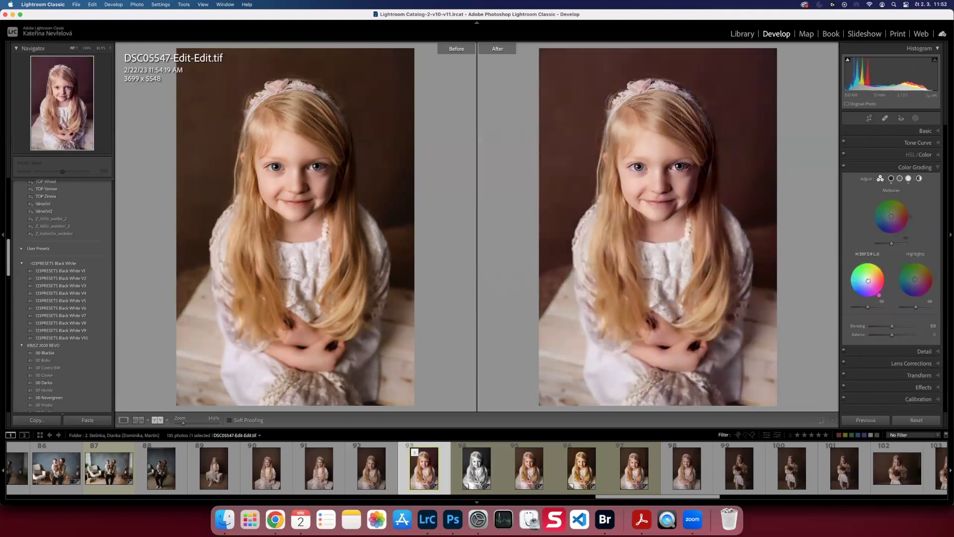
- Open the Basic panel to nudge the Temp and Tint white balance sliders
click(895, 130)
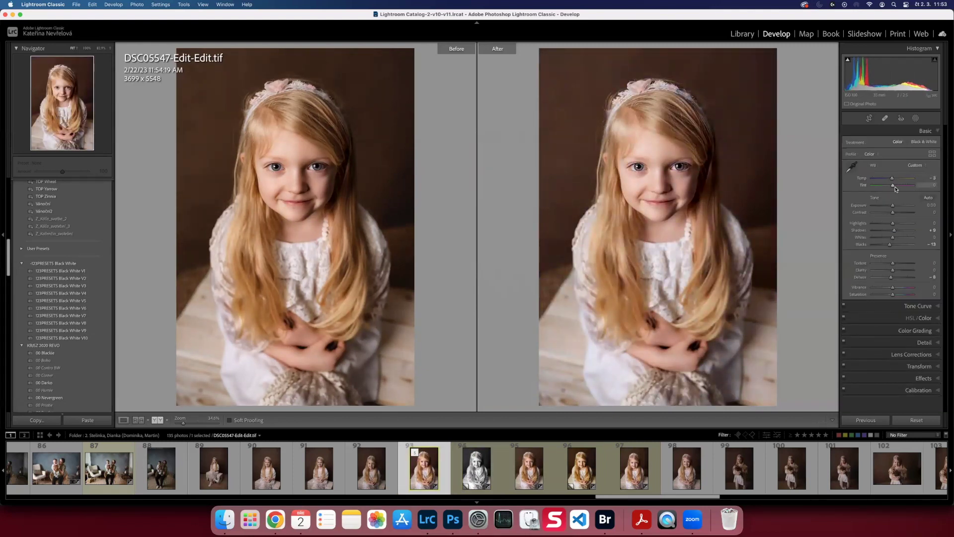